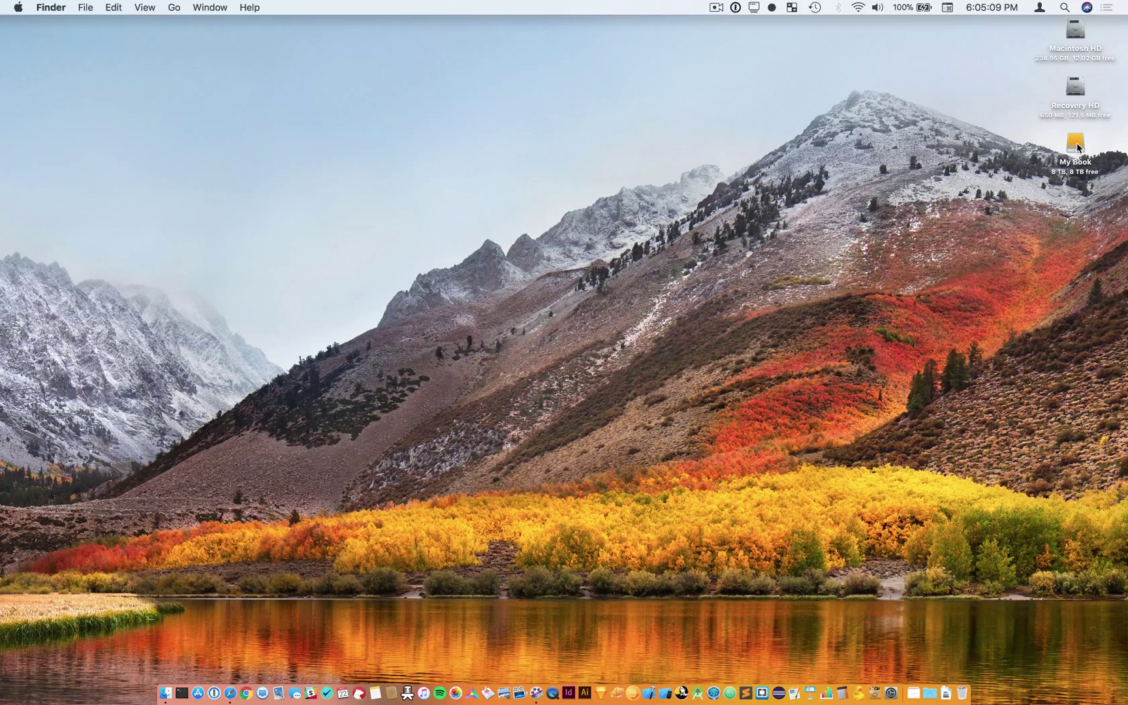
Examine the contents of the My Book drive, including the WD Software Offline Installers folder, and close its window
double_click(1076, 145)
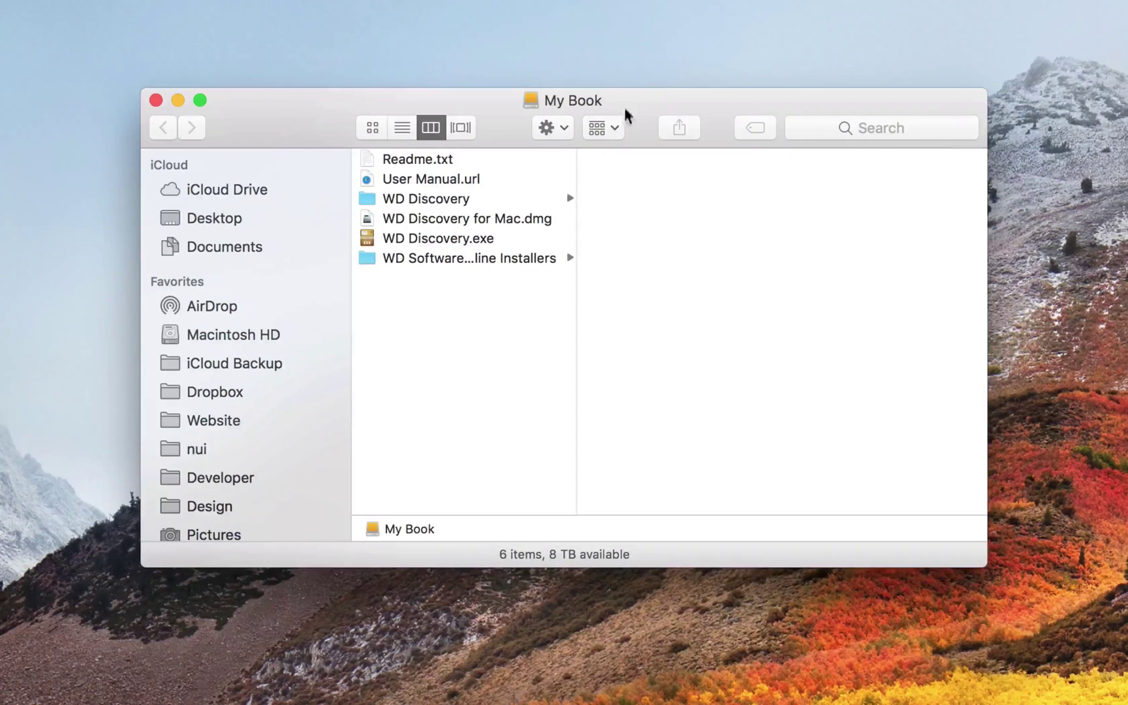
left_click(510, 264)
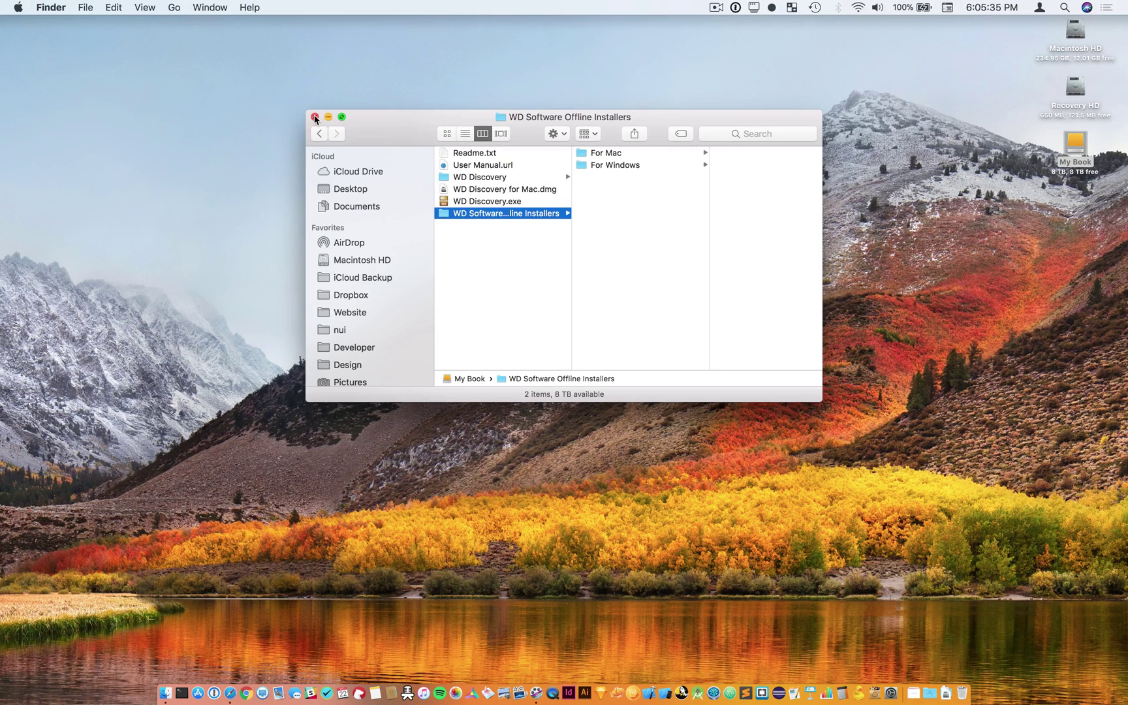
left_click(314, 116)
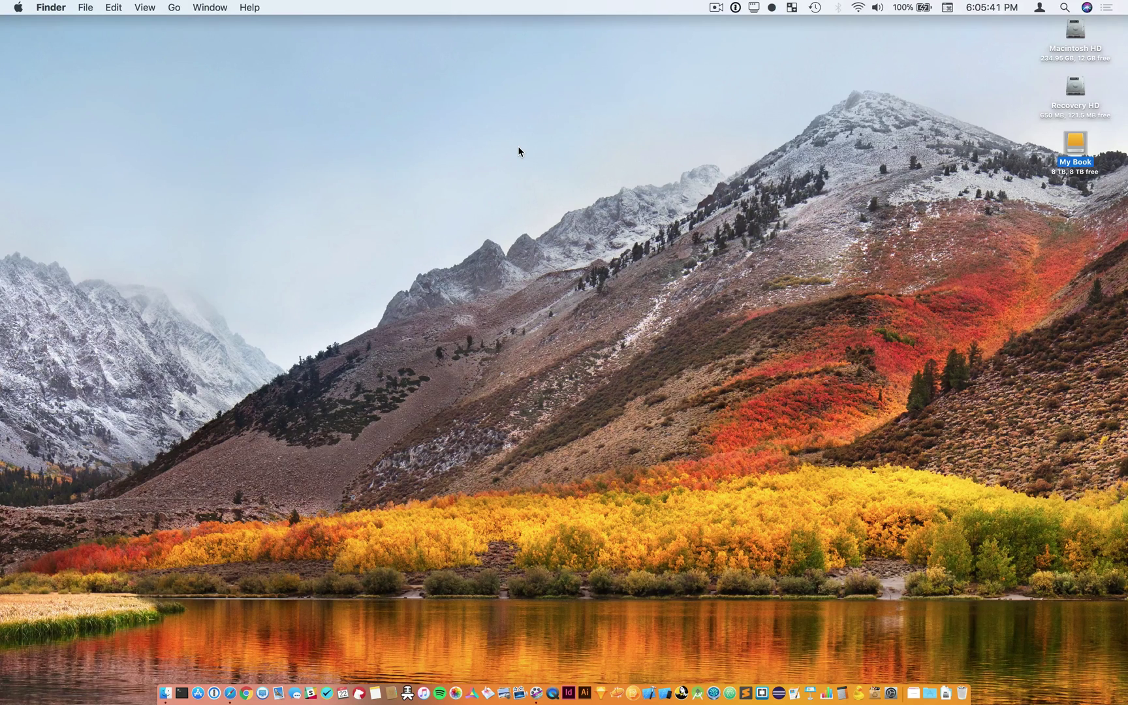
Open Disk Utility and set it to show all devices instead of only volumes
key("super+space")
type("di")
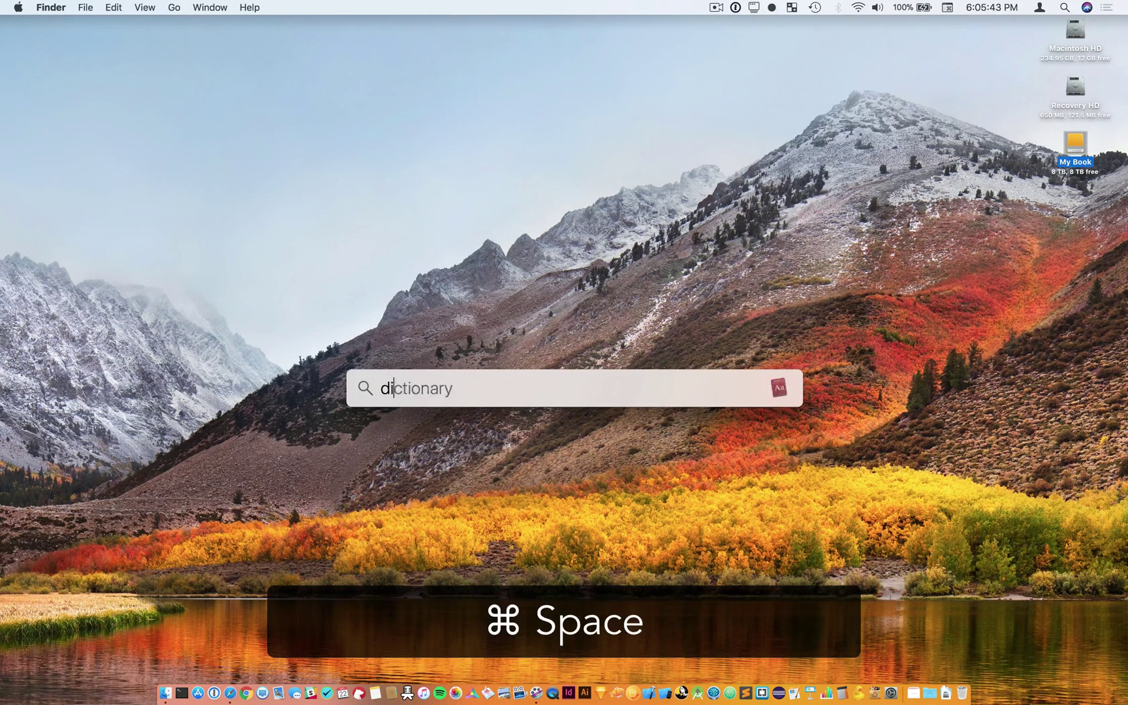
type("sk u")
key("Return")
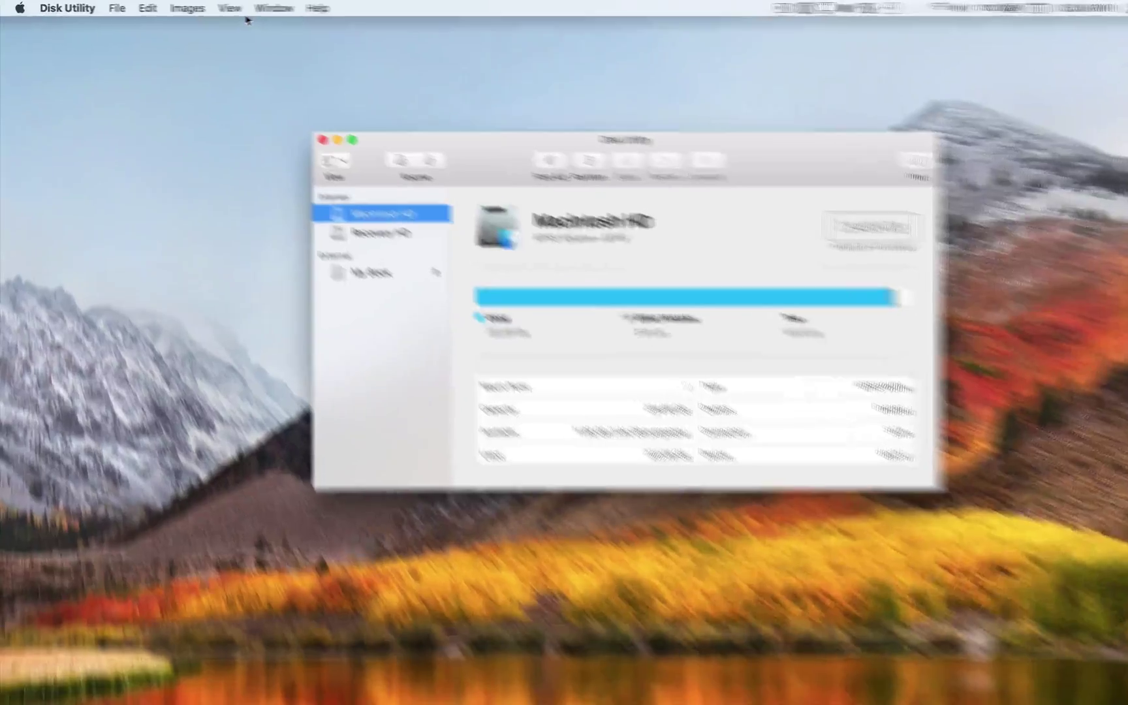
left_click(215, 7)
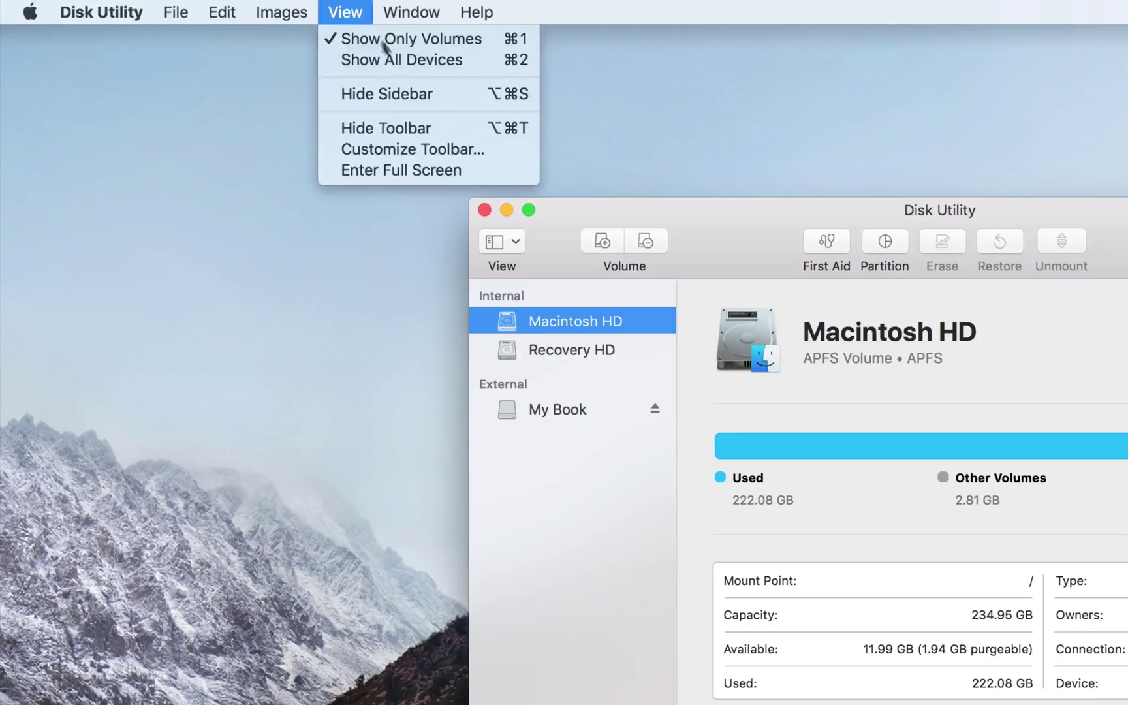
left_click(400, 61)
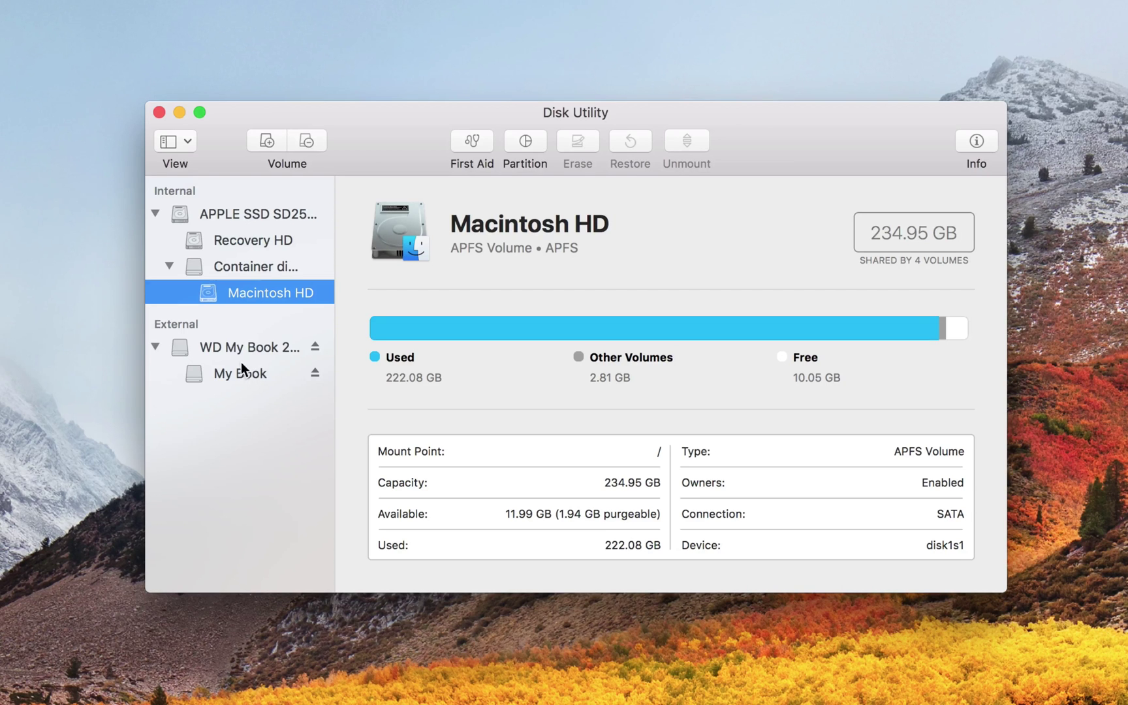
Start erasing the top-level external WD My Book device and name the new volume "Master 8TB"
left_click(228, 346)
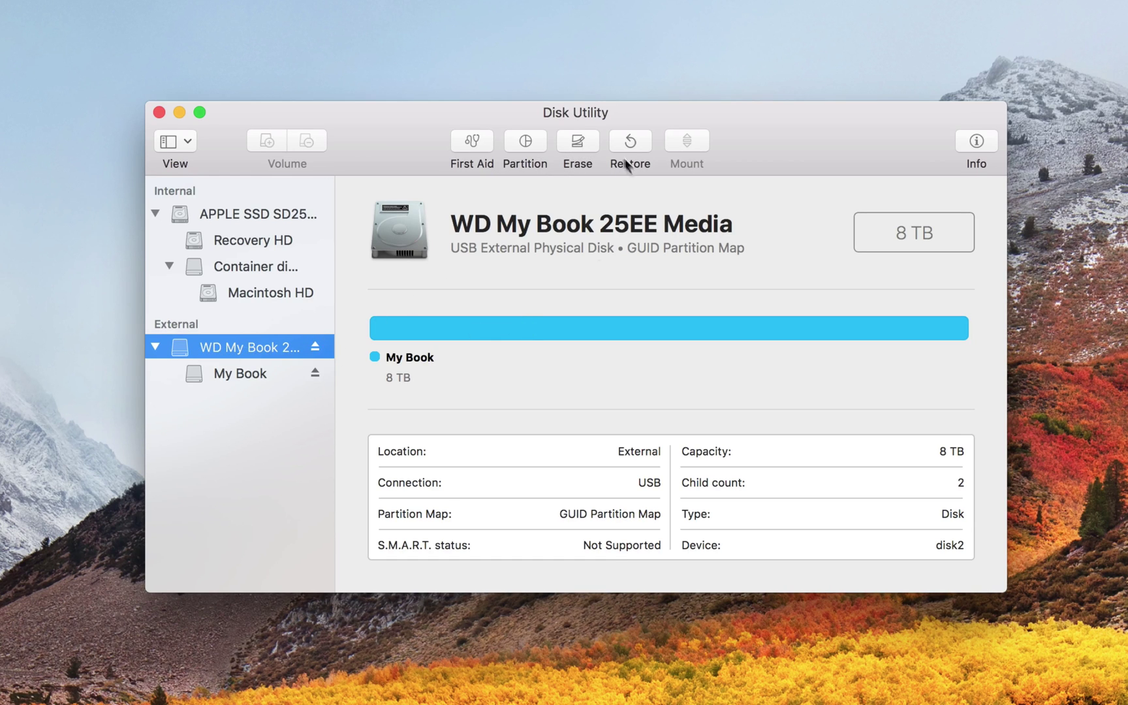
left_click(585, 142)
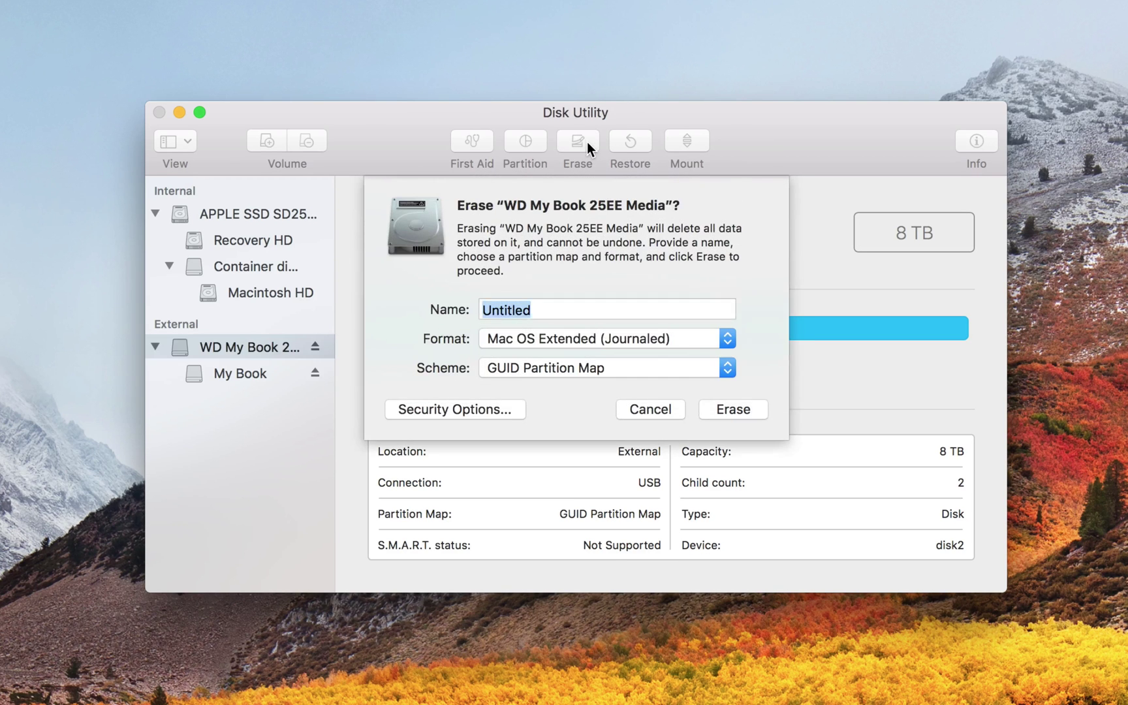
type("Mas")
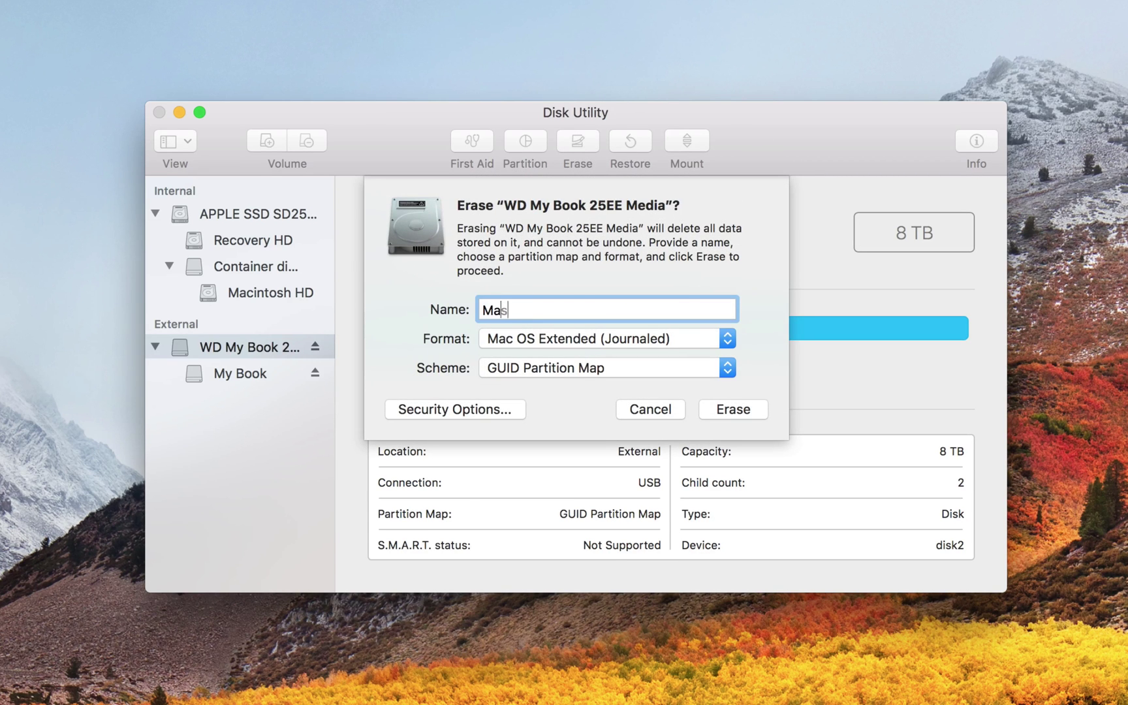
type("ter 8TB")
Set the erase format to Mac OS Extended (Journaled, Encrypted) and enter and verify the encryption password without a hint
left_click(672, 348)
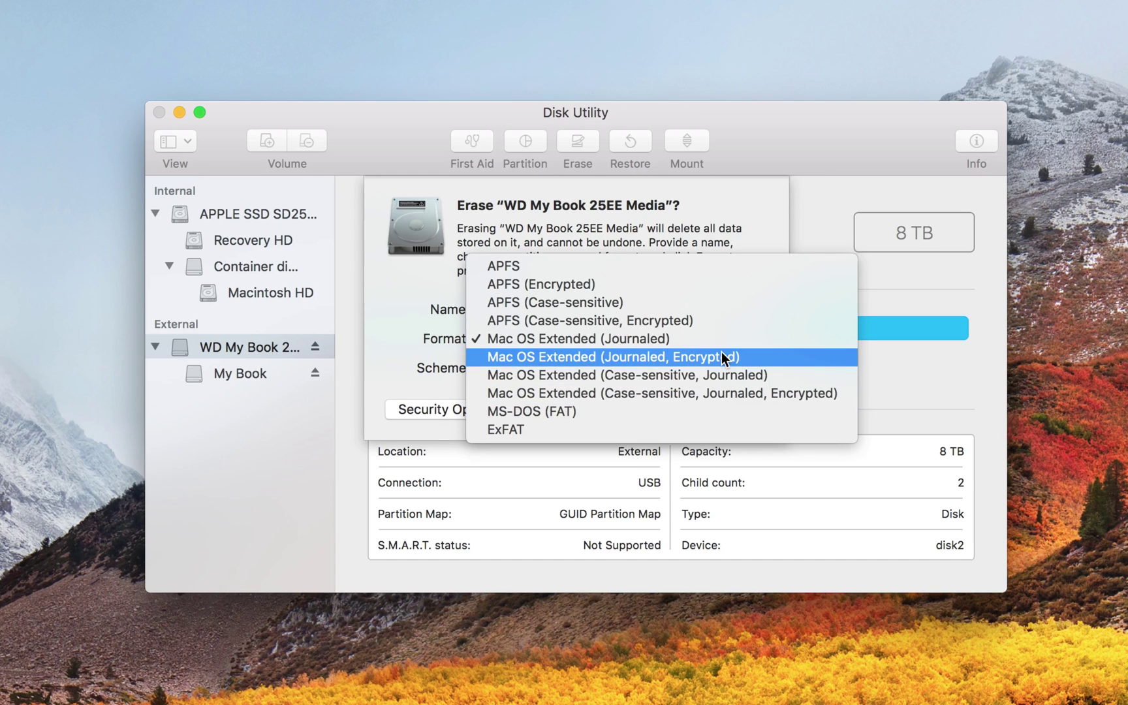
left_click(779, 356)
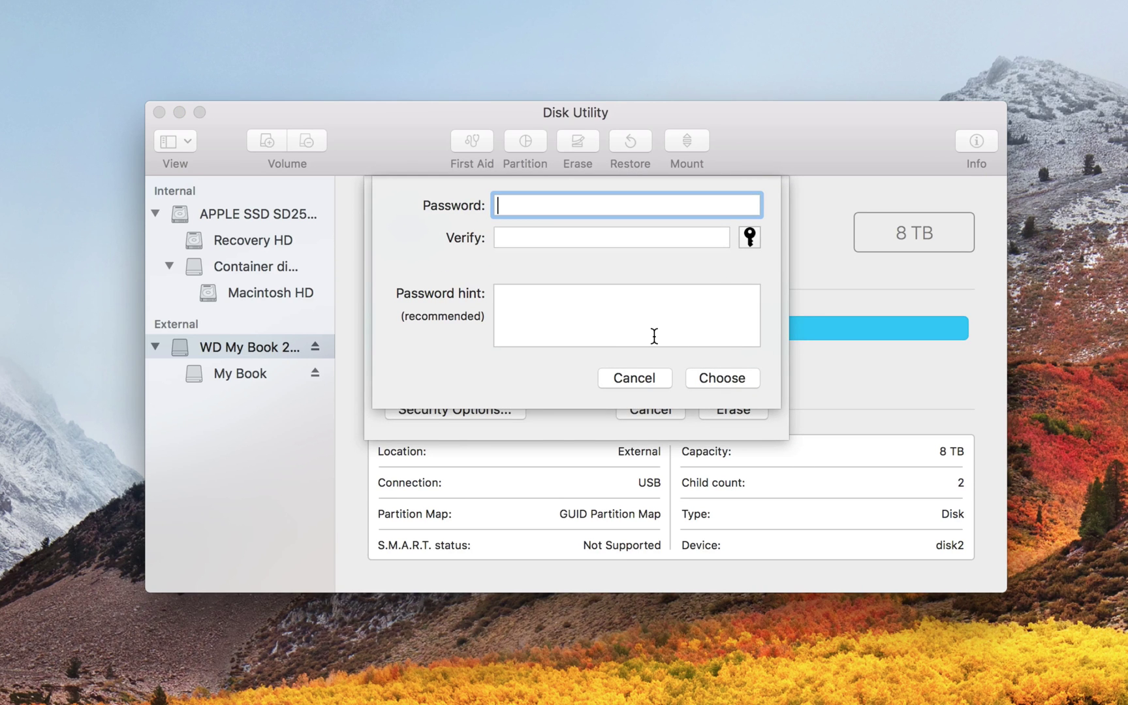
type("••••••")
key("Tab")
type("••••")
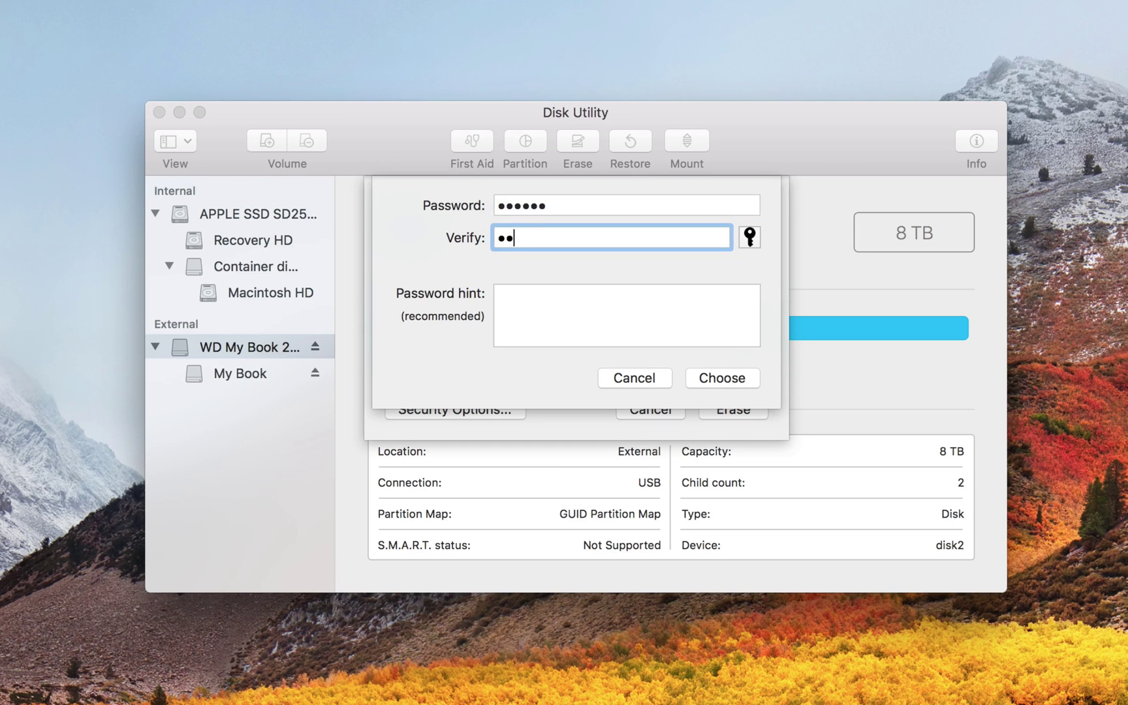
type("••")
left_click(729, 383)
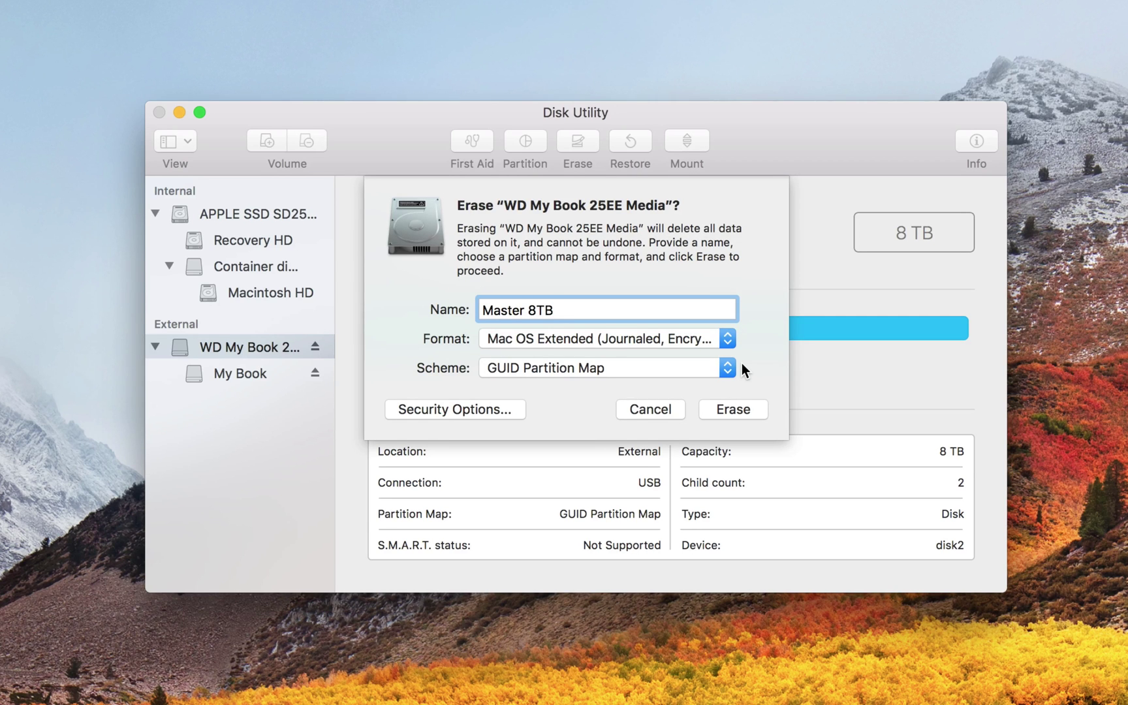
Review the partition scheme choices and select GUID Partition Map for the erase
left_click(712, 365)
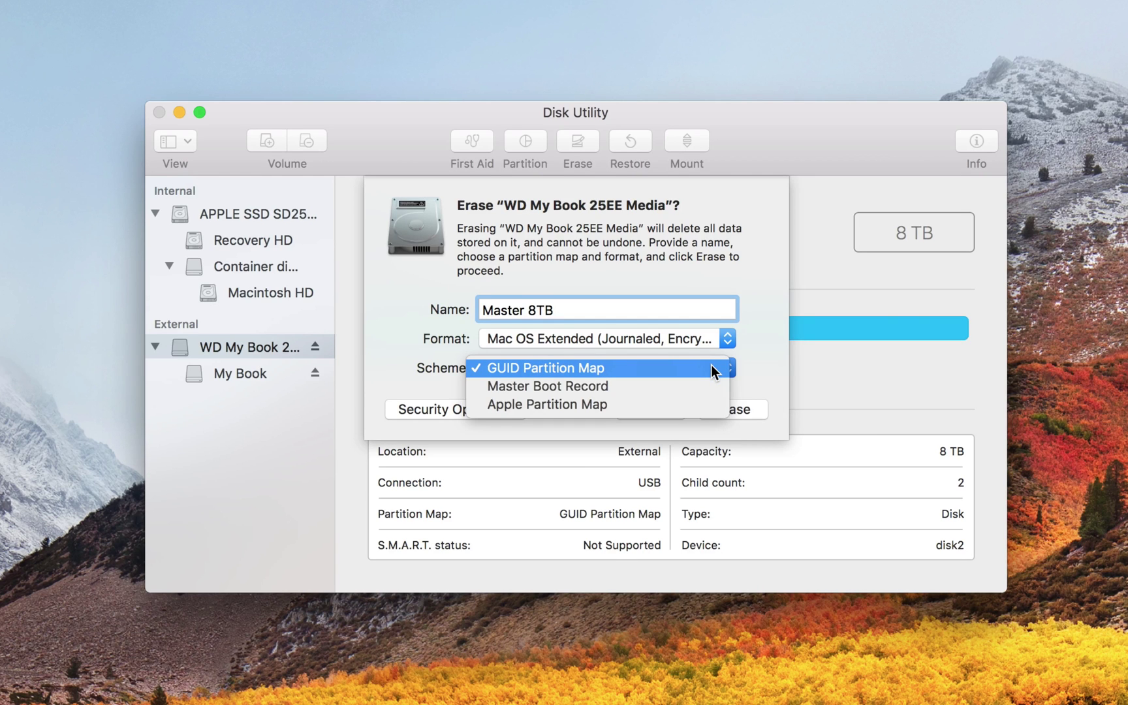
left_click(710, 365)
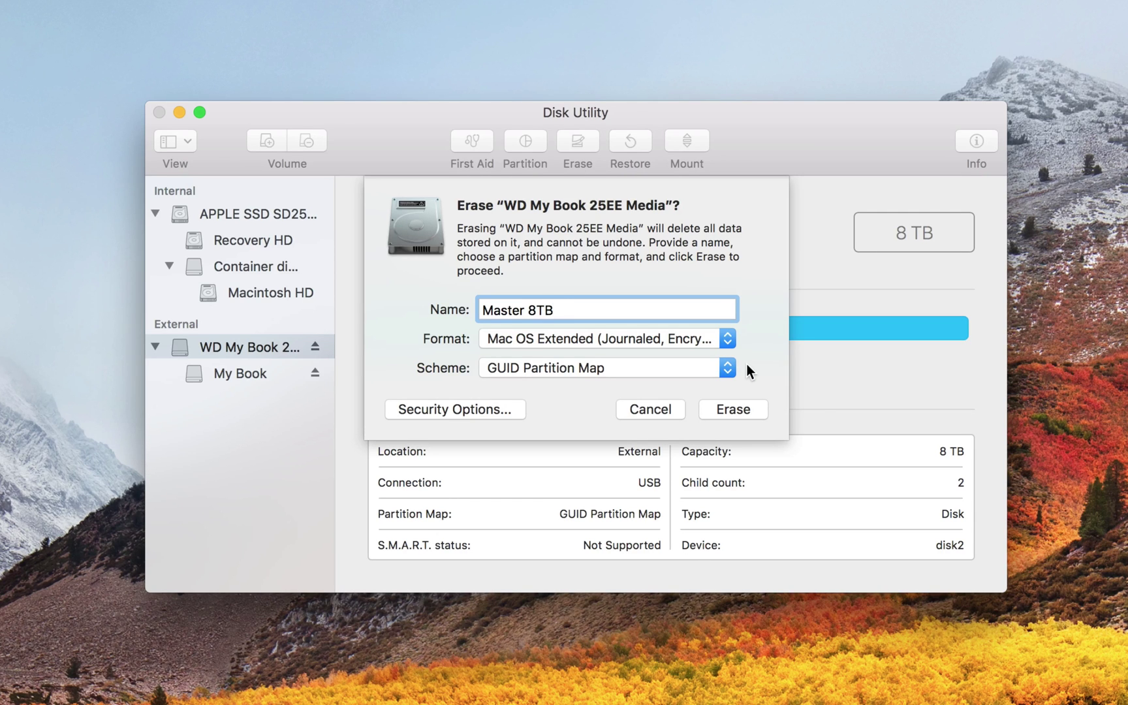
left_click(727, 366)
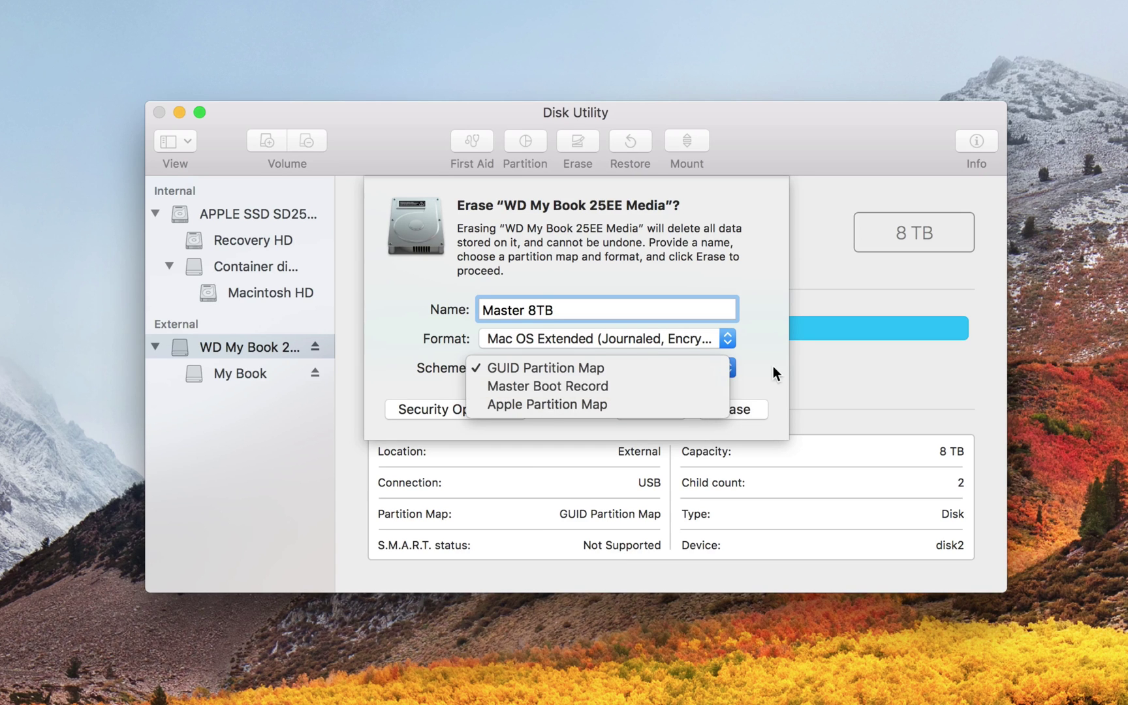
left_click(644, 370)
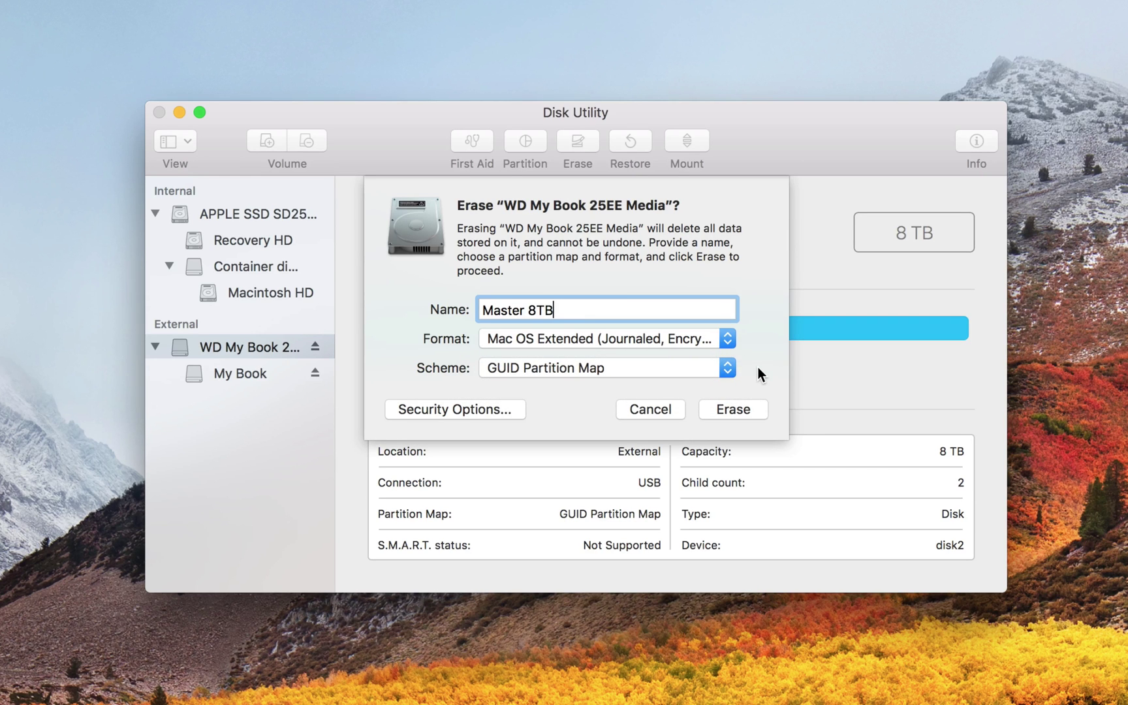
Try the Most Secure level in the erase security options, return it to Fastest and accept
left_click(459, 413)
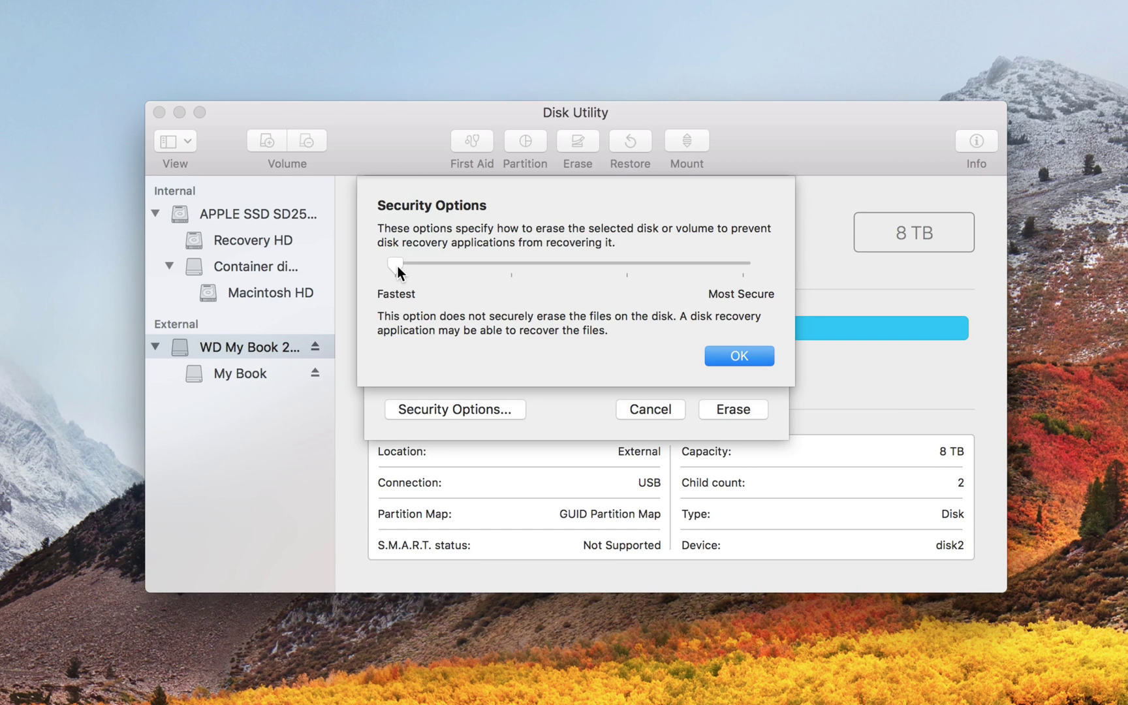
left_click_drag(397, 267, 717, 273)
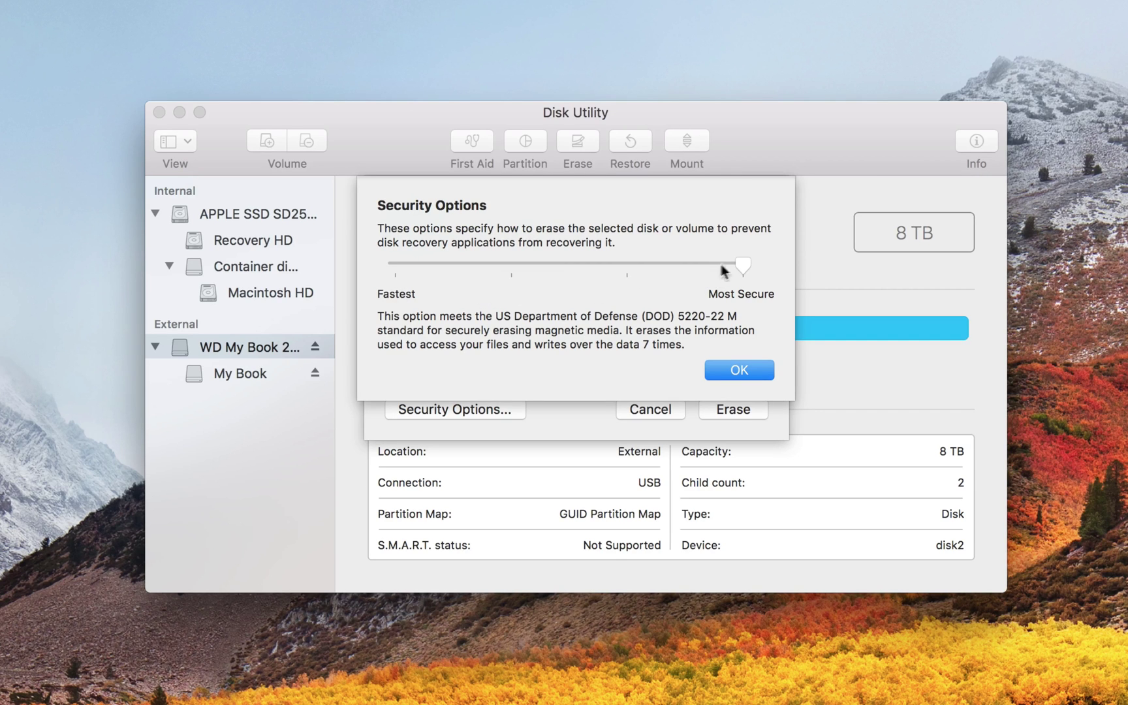
left_click_drag(747, 265, 377, 262)
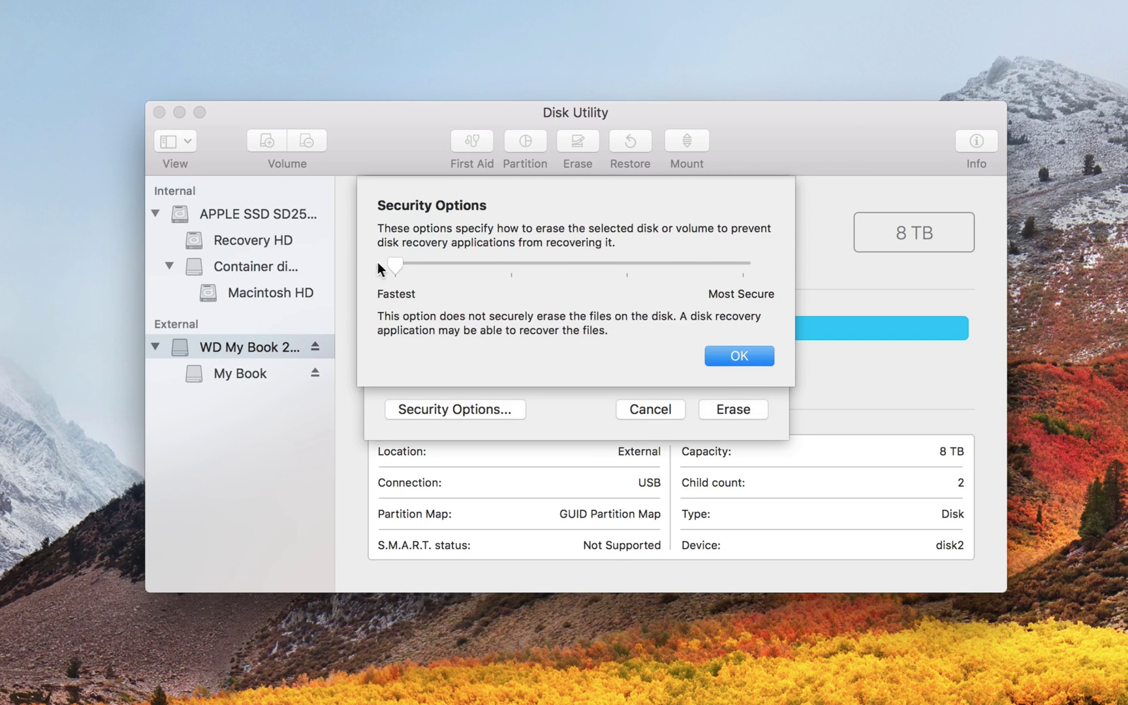
left_click(741, 357)
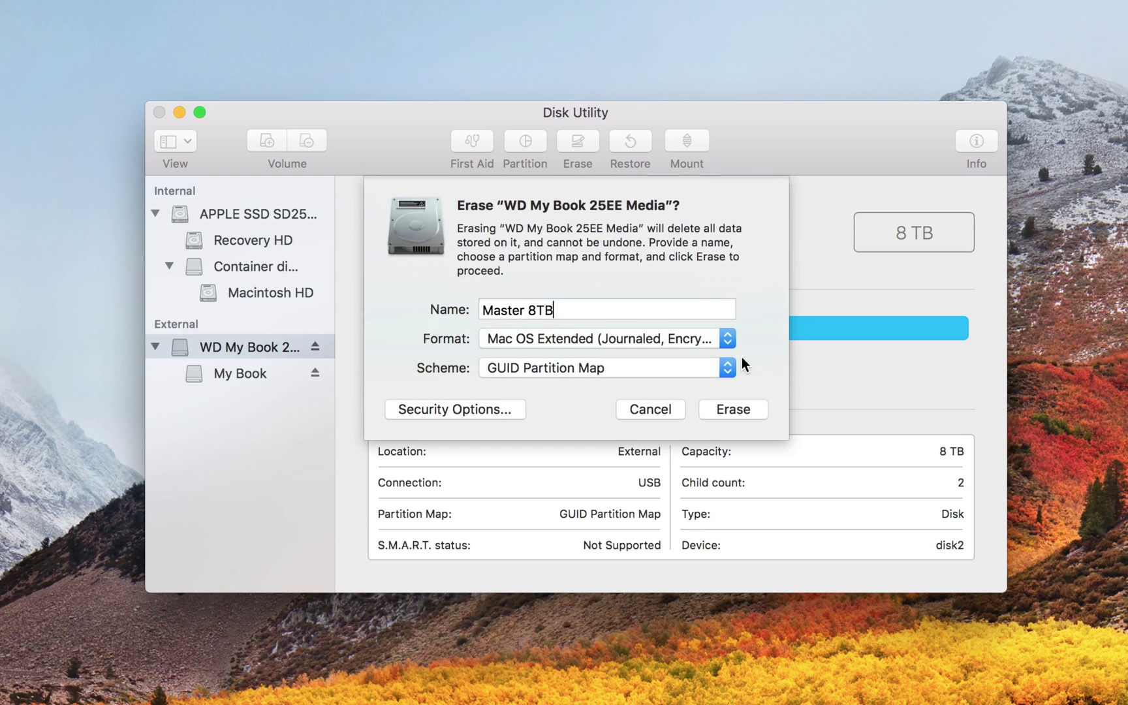
Erase the WD My Book disk with the chosen settings, expand the process details and dismiss the report once complete
left_click(733, 410)
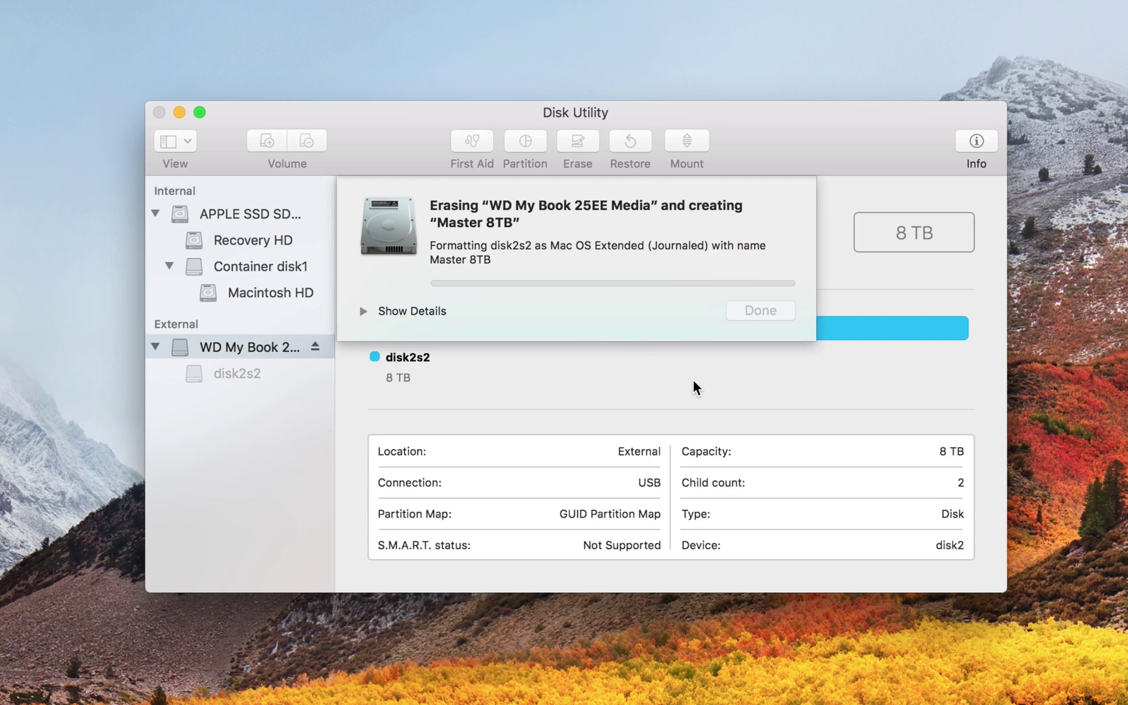
left_click(363, 311)
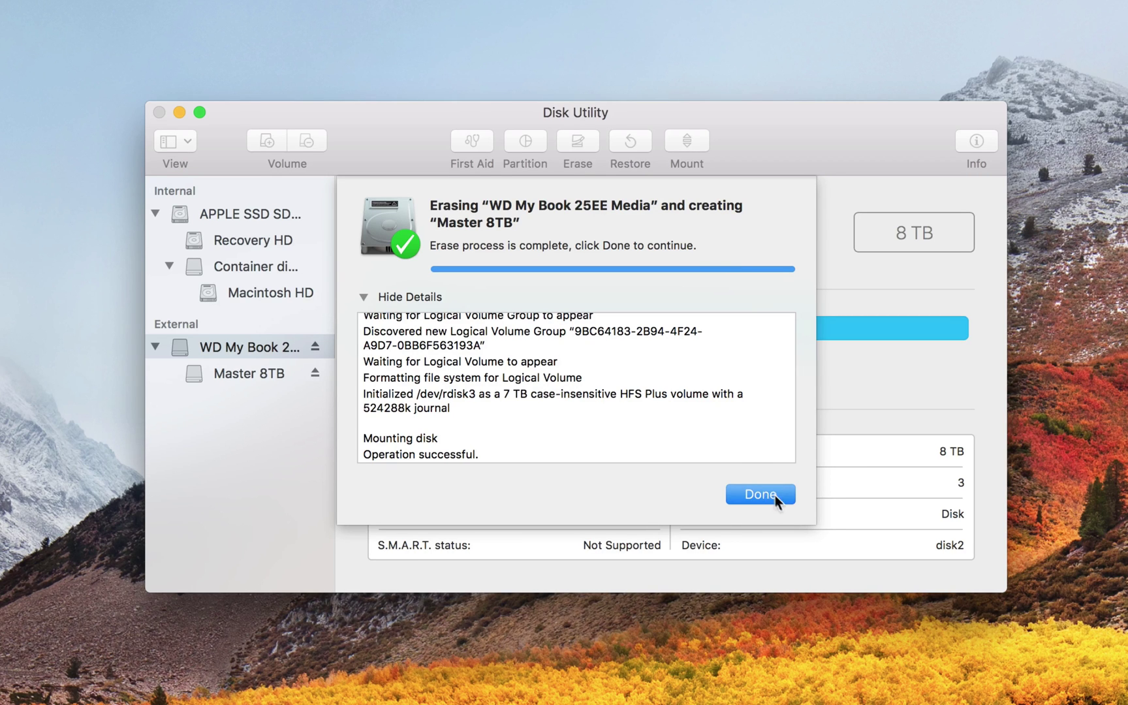
left_click(757, 497)
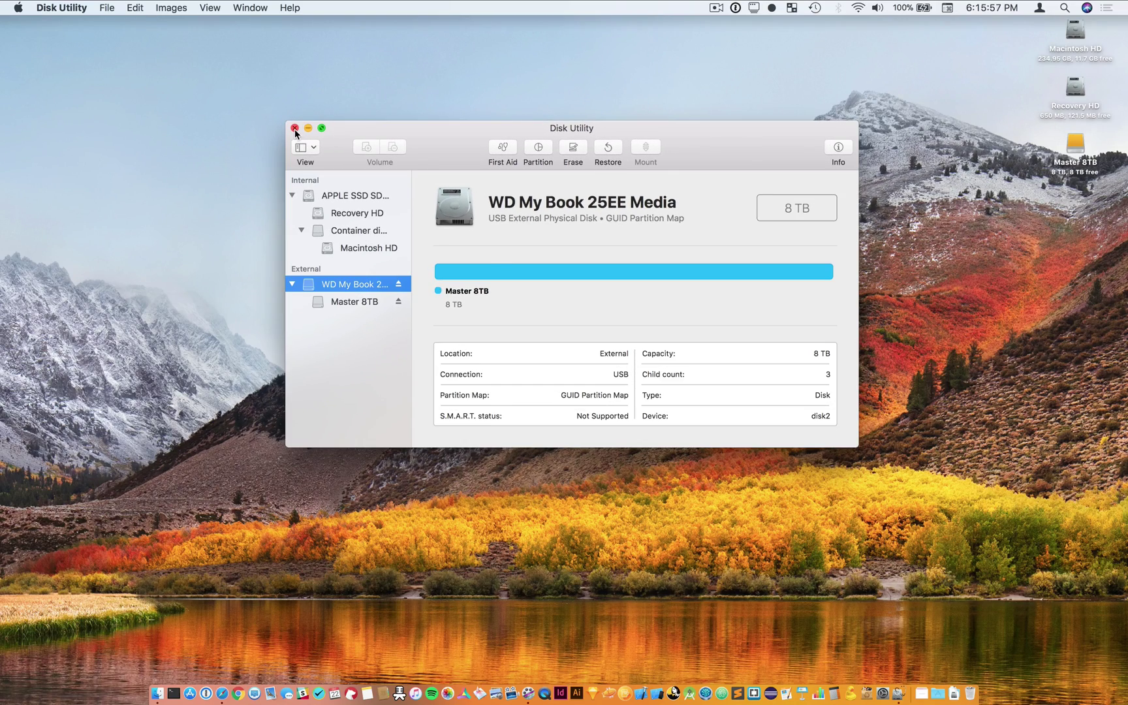
Close the Disk Utility window and eject the Master 8TB drive from the desktop
left_click(295, 129)
right_click(1078, 147)
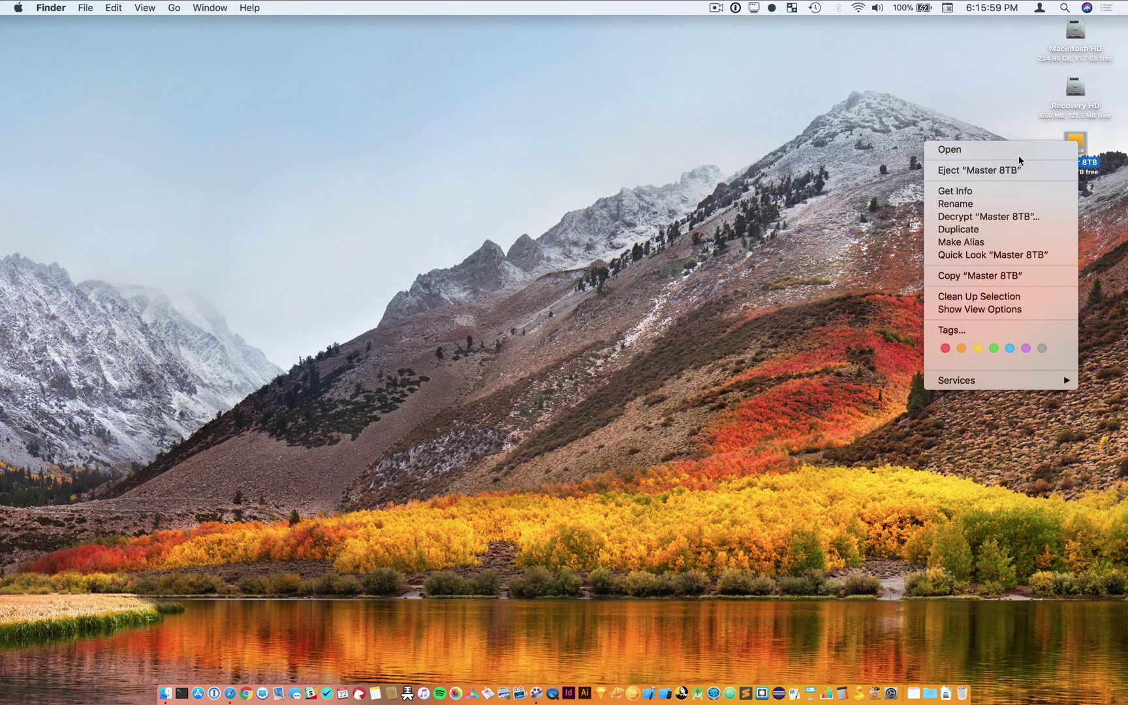
left_click(1022, 170)
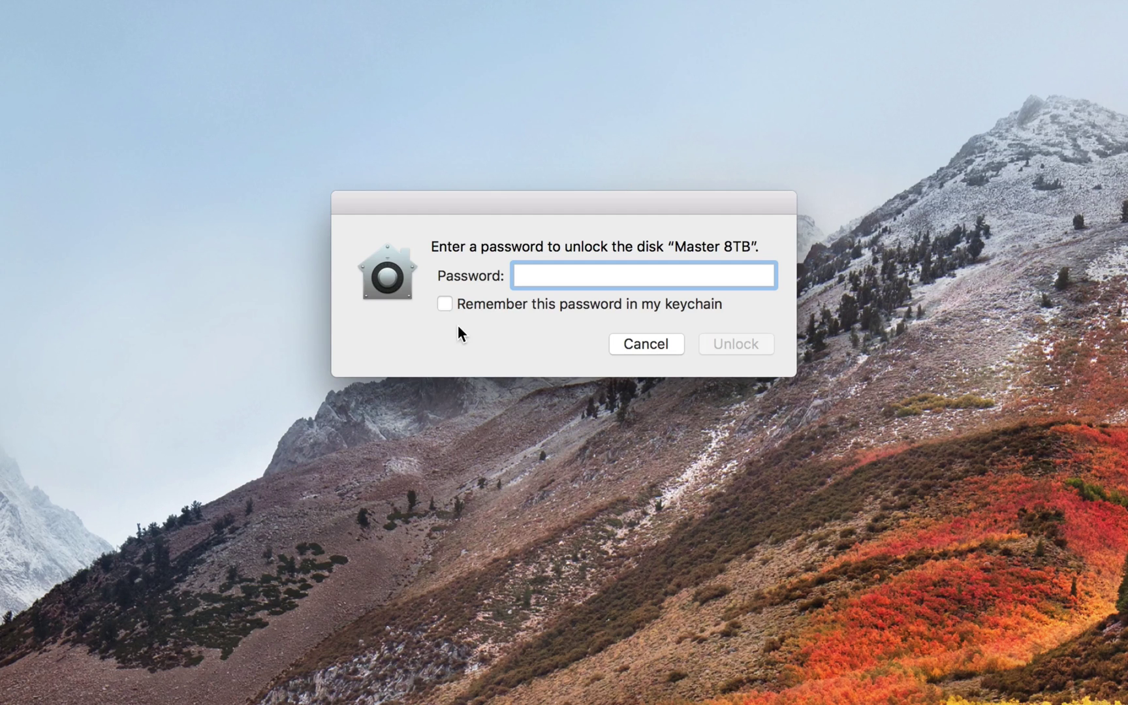
Unlock the encrypted Master 8TB disk by entering its password, without remembering it in the keychain
type("••••••••")
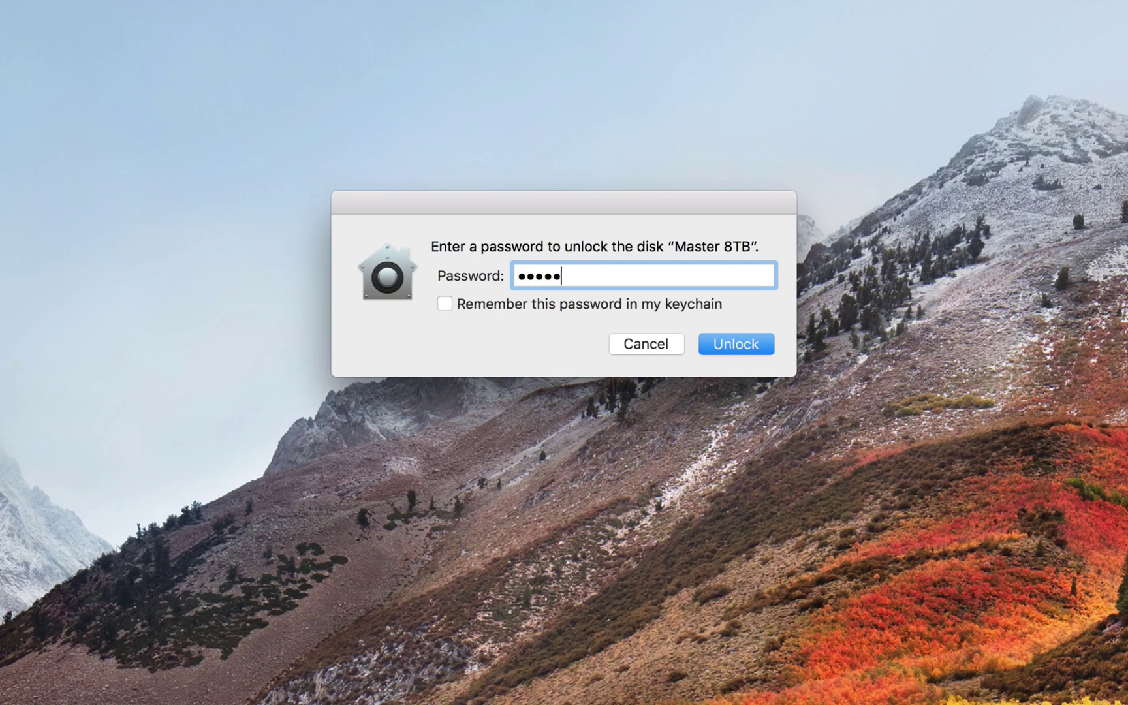
type("•")
left_click(728, 345)
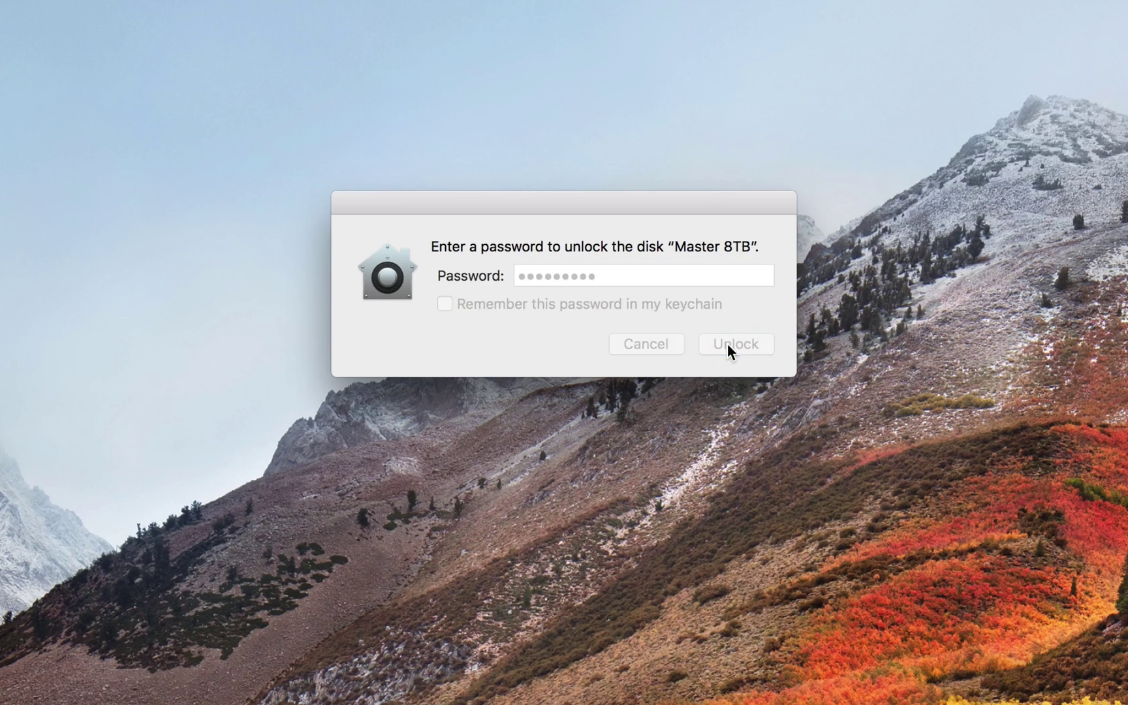